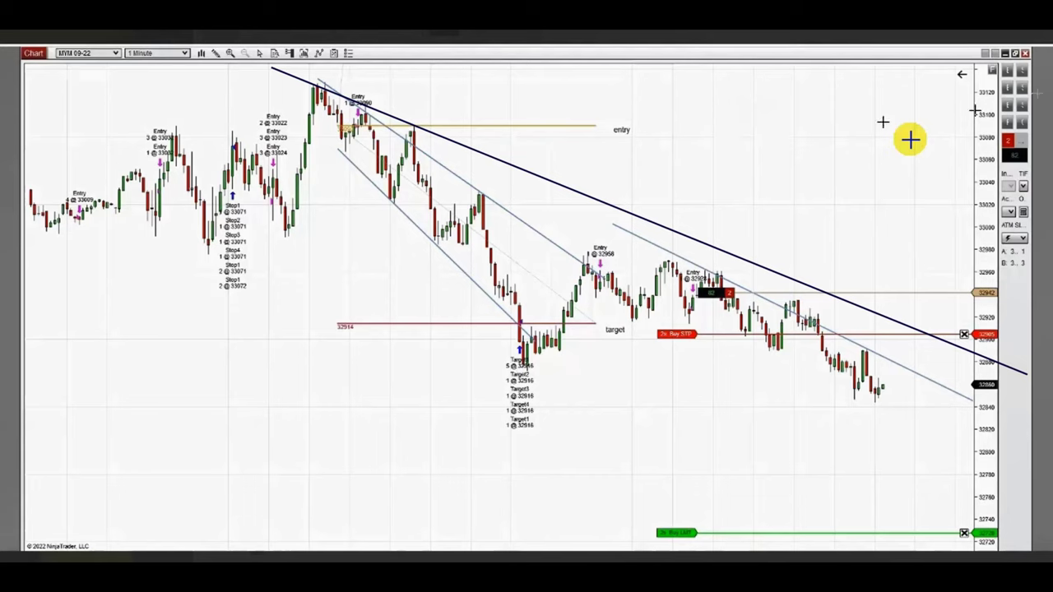
Draw a lower channel line and three dark descending trendlines on the MYM 1-minute chart.
left_click(129, 220)
left_click(945, 524)
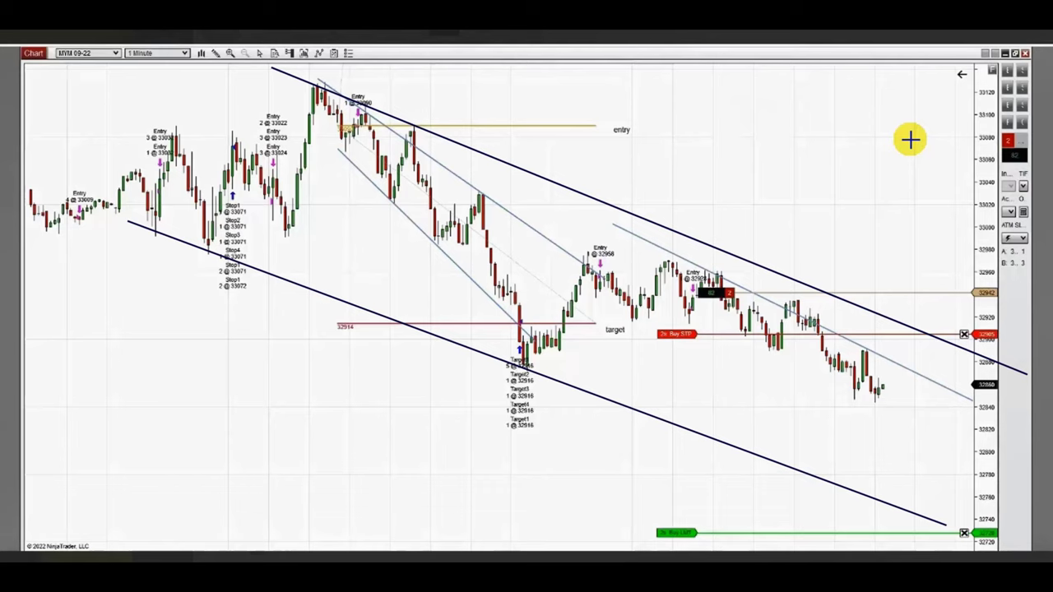
mouse_move(324, 79)
left_mouse_down()
mouse_move(564, 184)
mouse_move(937, 387)
mouse_move(1044, 429)
left_mouse_up()
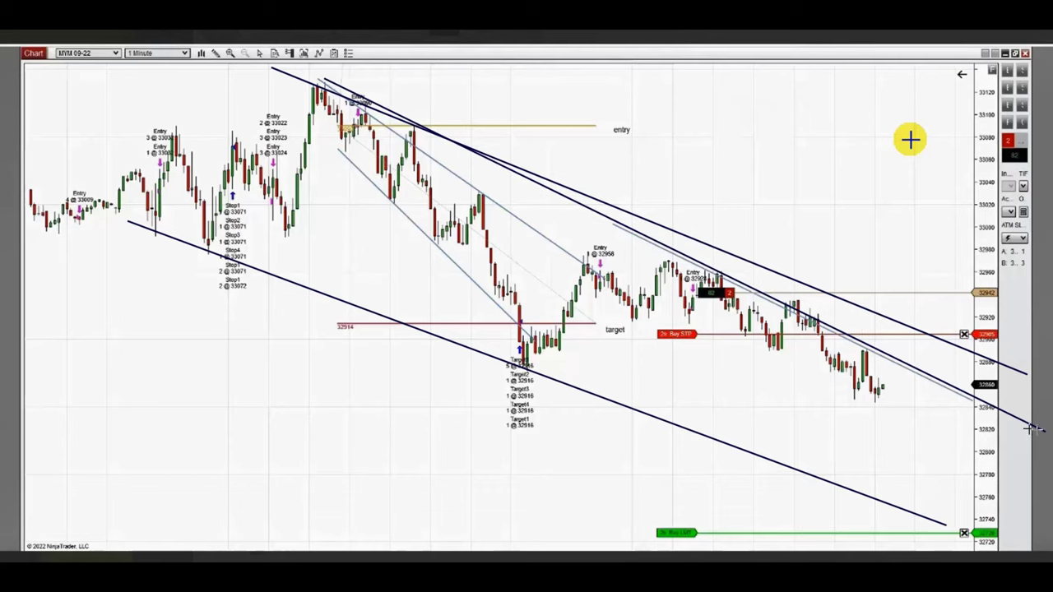
left_click_drag(288, 226, 913, 532)
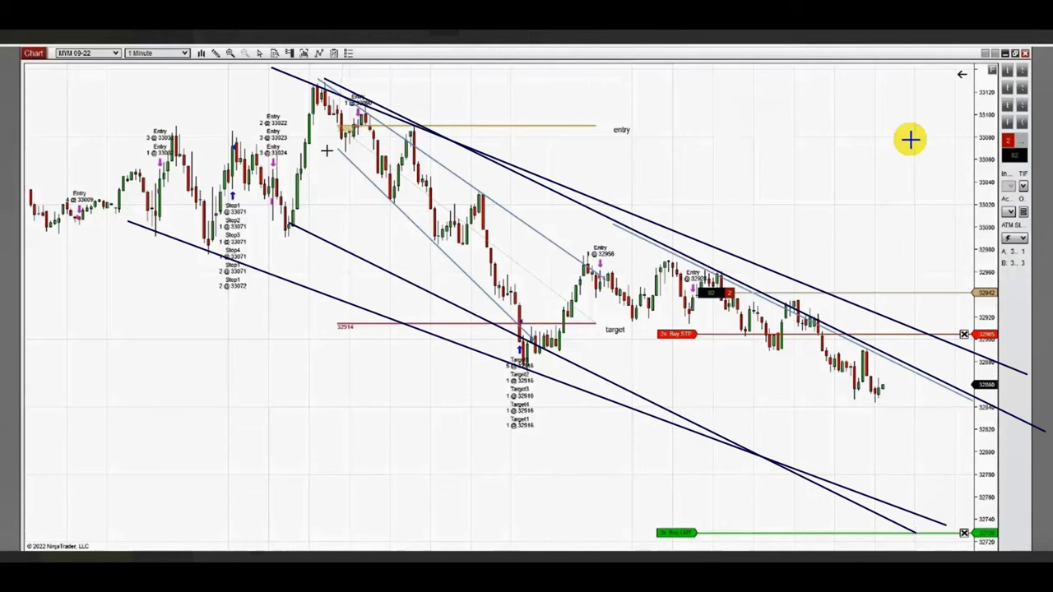
mouse_move(325, 122)
left_mouse_down()
mouse_move(881, 404)
mouse_move(963, 427)
left_mouse_up()
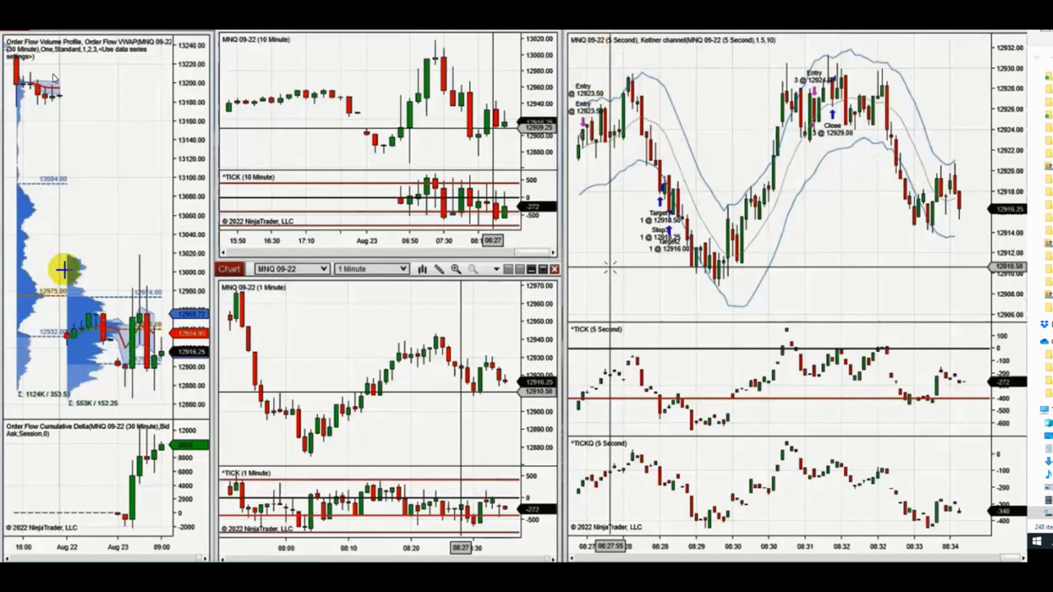
Draw green trendlines and a horizontal support on the order-flow, 10-minute and 1-minute charts.
left_click_drag(66, 322, 172, 247)
left_click_drag(56, 378, 165, 396)
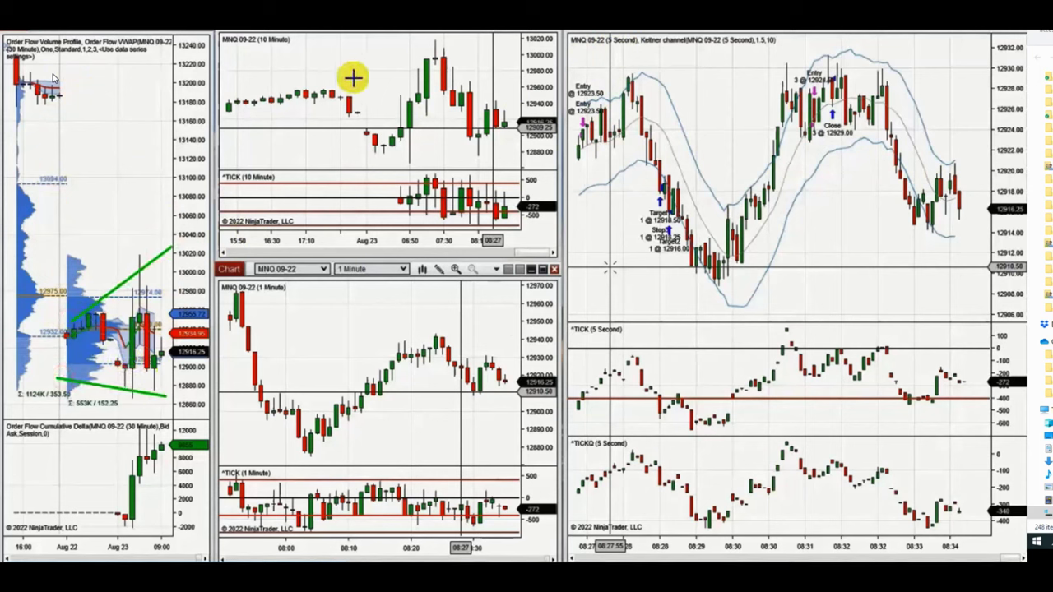
left_click_drag(288, 94, 474, 43)
left_click_drag(362, 150, 508, 150)
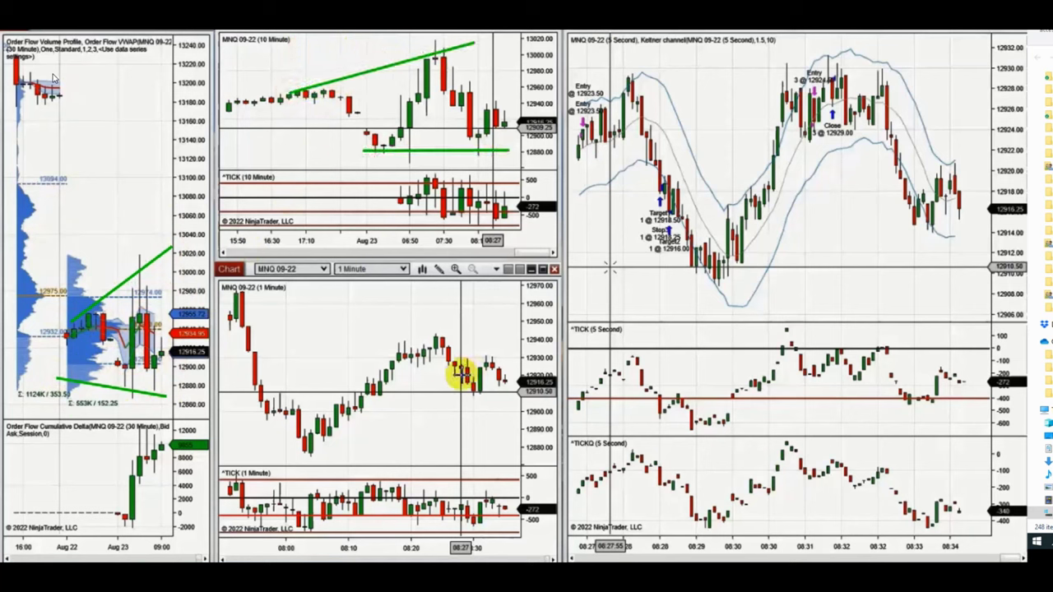
left_click_drag(234, 291, 534, 360)
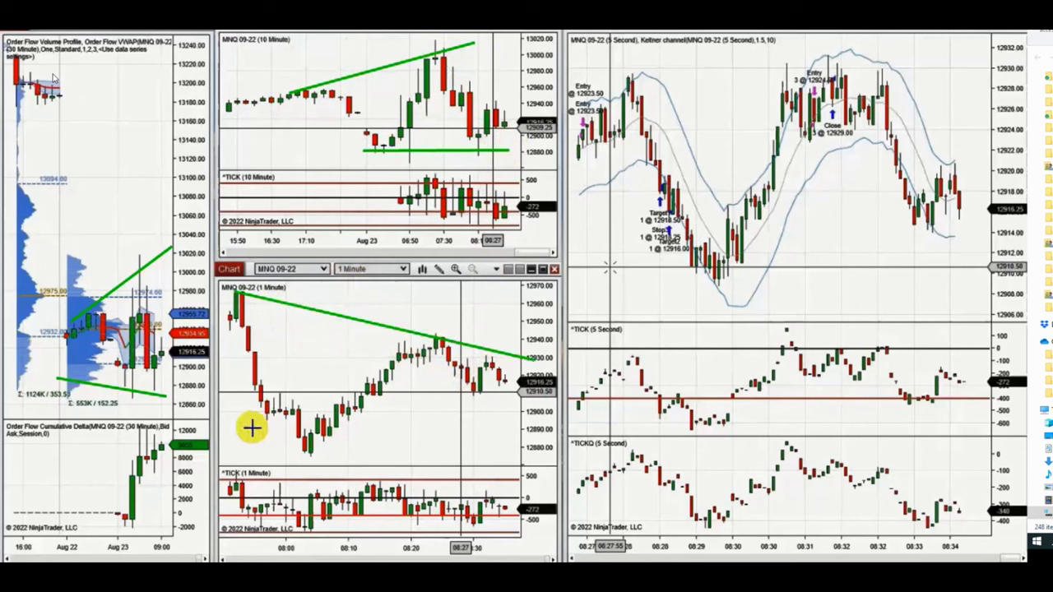
left_click_drag(244, 427, 468, 506)
left_click_drag(310, 452, 474, 325)
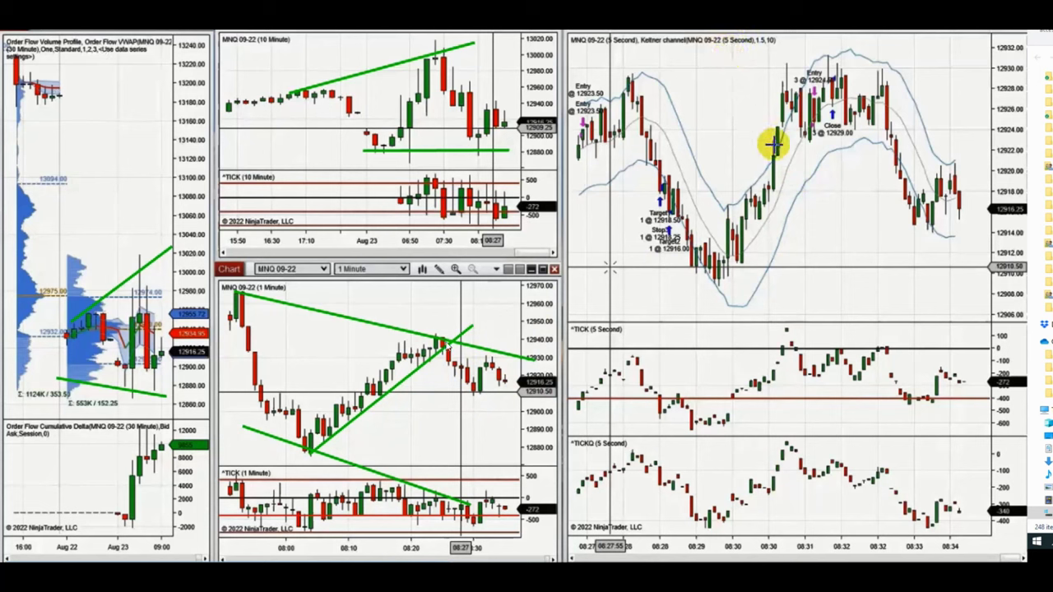
Draw four parallel falling green lines forming a channel on the 5-second chart.
left_click_drag(866, 48, 1013, 234)
left_click_drag(832, 117, 981, 317)
mouse_move(870, 112)
left_mouse_down()
mouse_move(1010, 288)
mouse_move(1005, 301)
left_mouse_up()
left_click_drag(859, 68, 1004, 280)
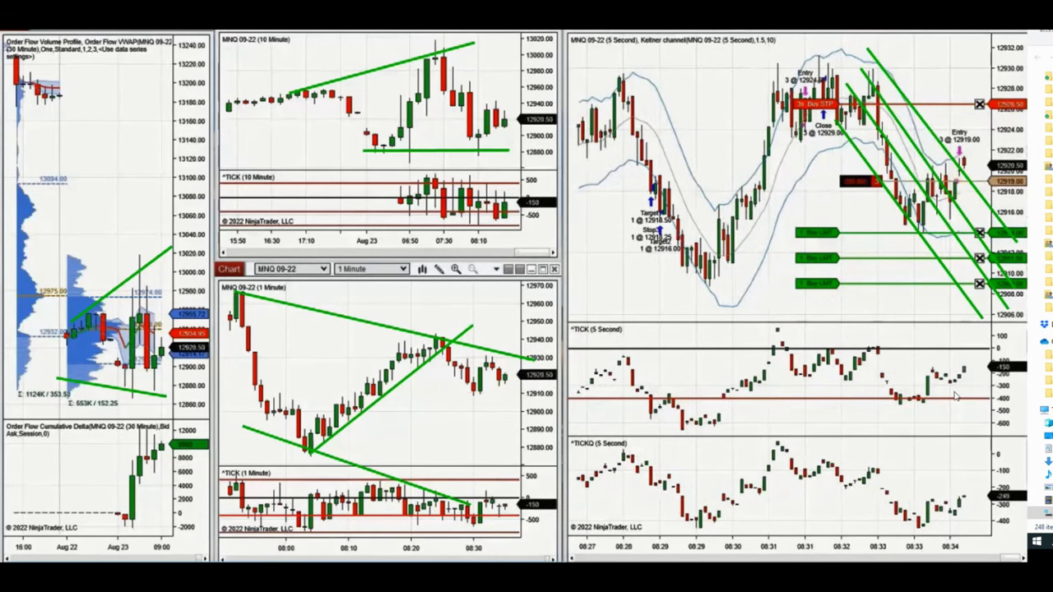
Cancel the lowest Buy LMT order from its chart line.
left_click(952, 283)
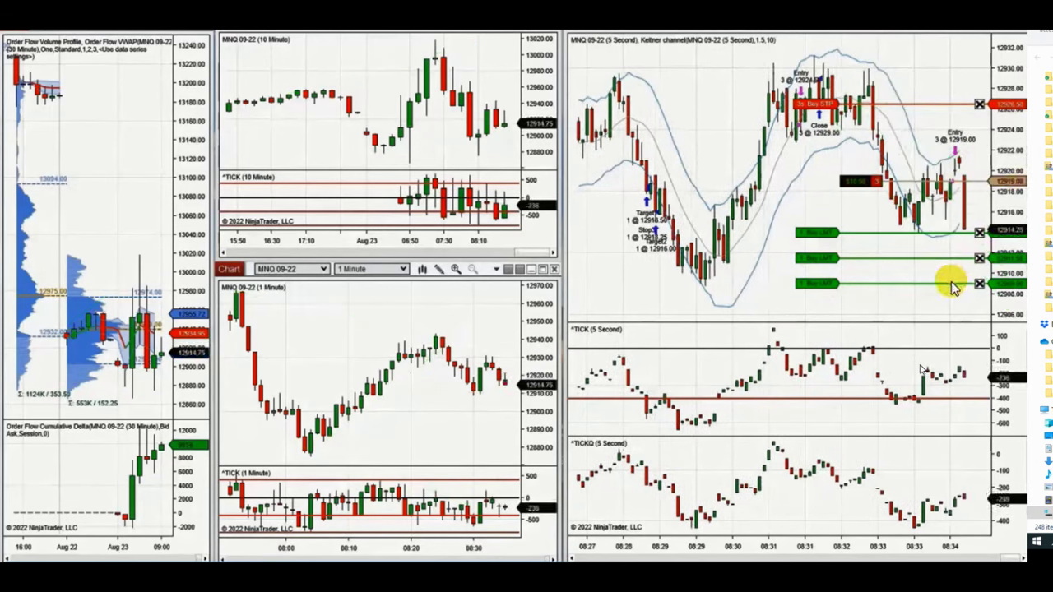
key("Delete")
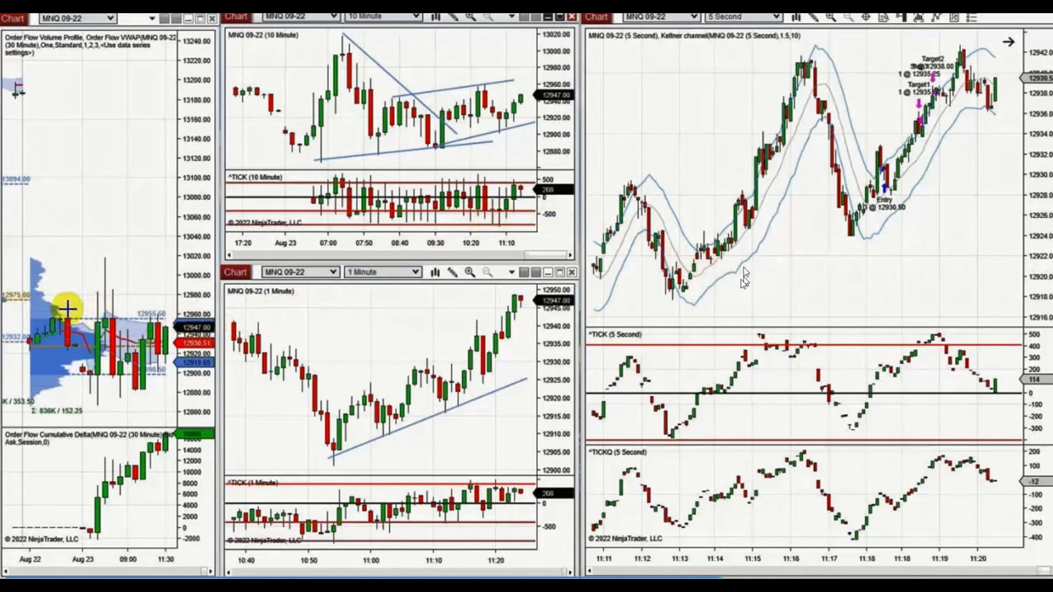
Draw upper and lower green horizontal range lines on the order-flow chart.
left_click(42, 309)
left_click(168, 313)
left_click(68, 400)
left_click(159, 400)
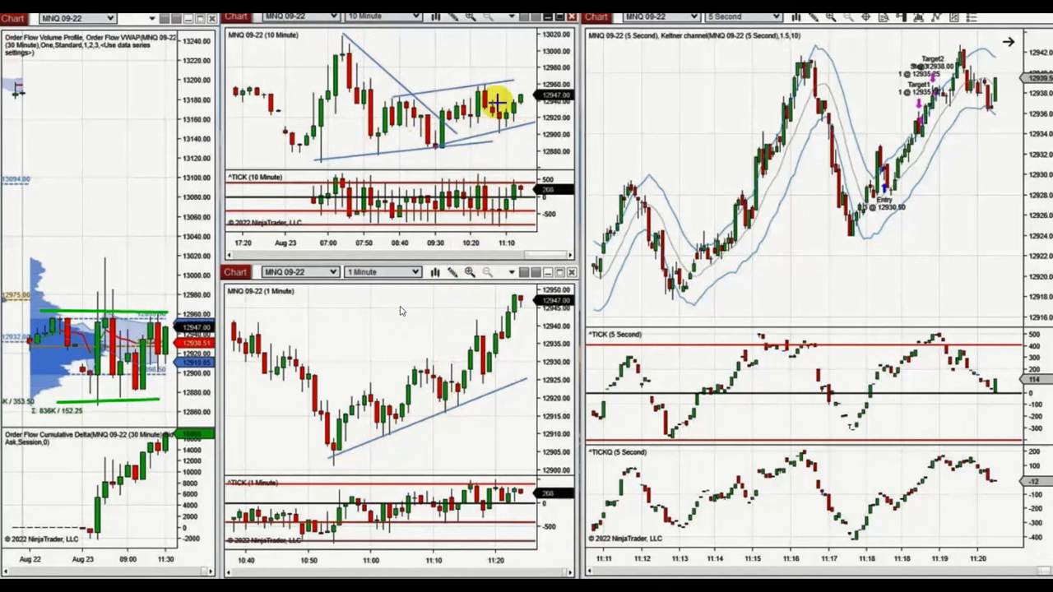
Draw three rising green trendlines, including a parallel pair, on the 1-minute chart.
left_click(446, 409)
left_click(546, 301)
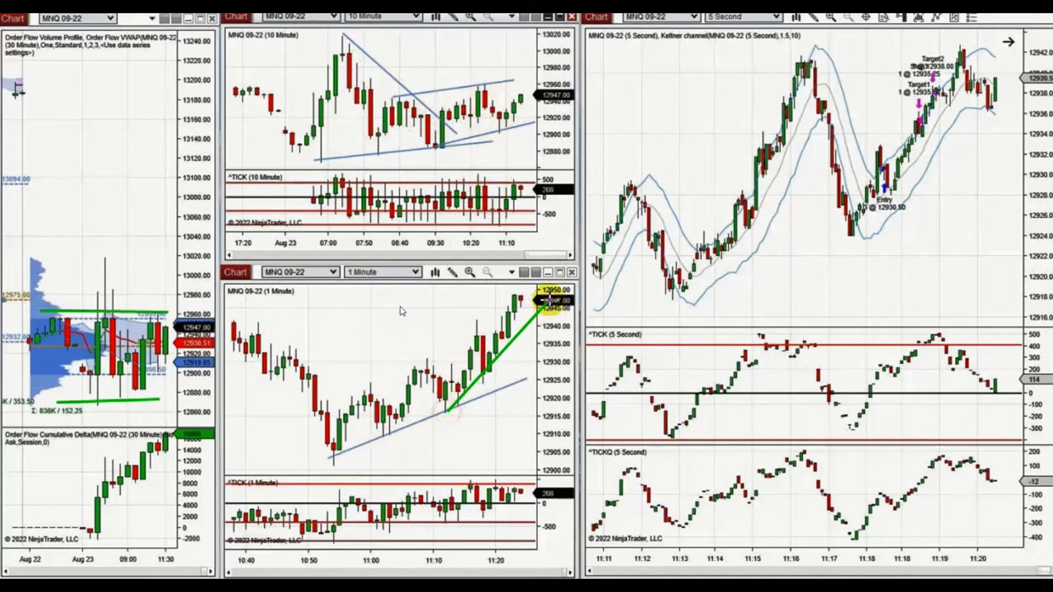
left_click(346, 401)
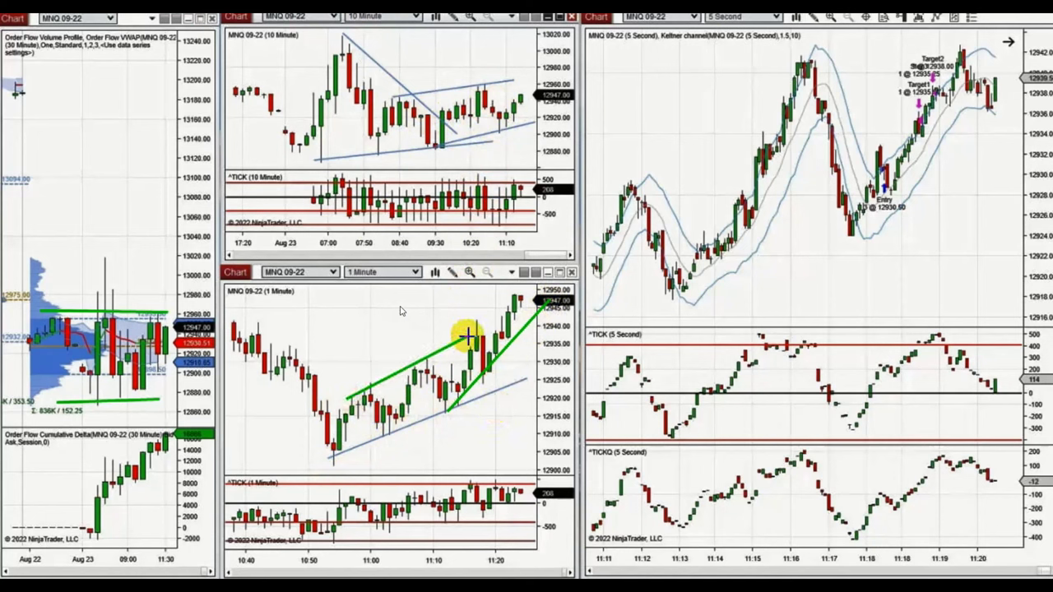
left_click(474, 340)
left_click(429, 359)
left_click(547, 260)
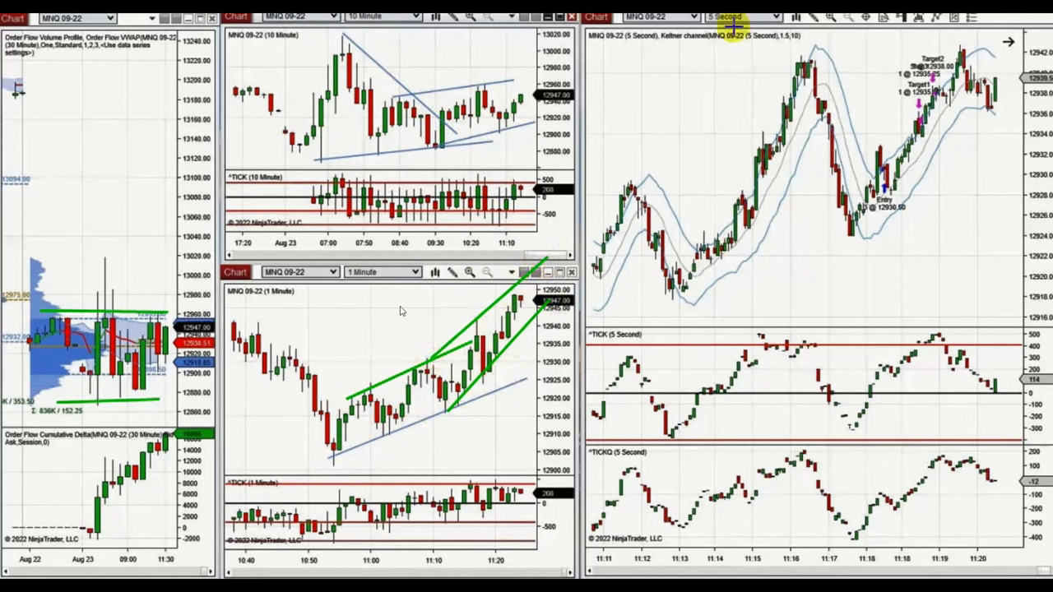
Draw lower and upper rising green trendlines along the 5-second chart's lows and highs.
left_click(648, 306)
left_click(1020, 180)
left_click(634, 190)
left_click(876, 17)
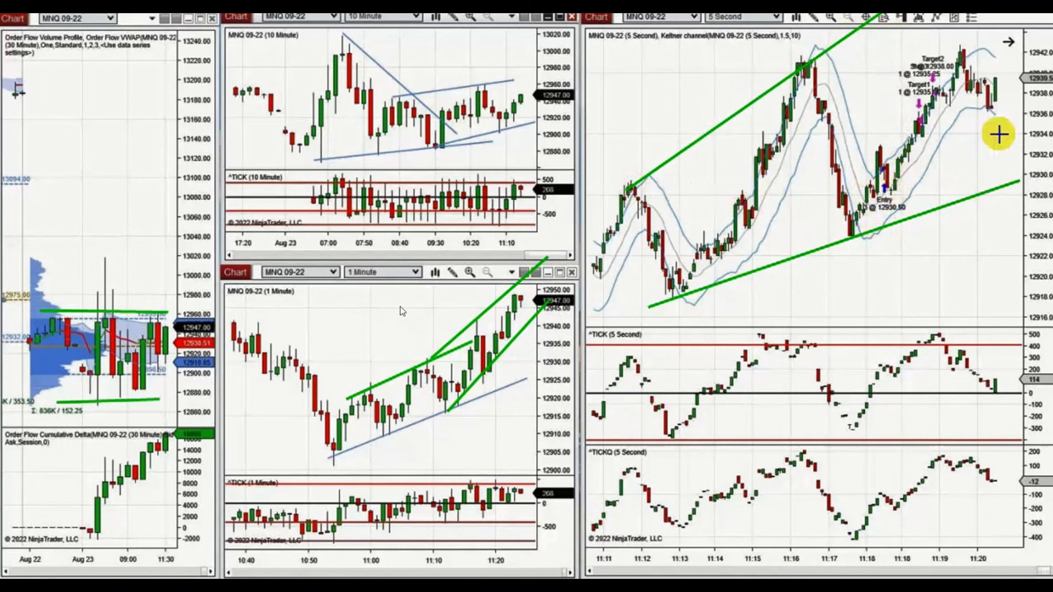
Draw red arrows pointing at the Entry marker and both Target markers on the 5-second chart.
left_click_drag(1013, 174, 896, 170)
left_click_drag(1002, 141, 929, 125)
left_click_drag(1003, 125, 939, 98)
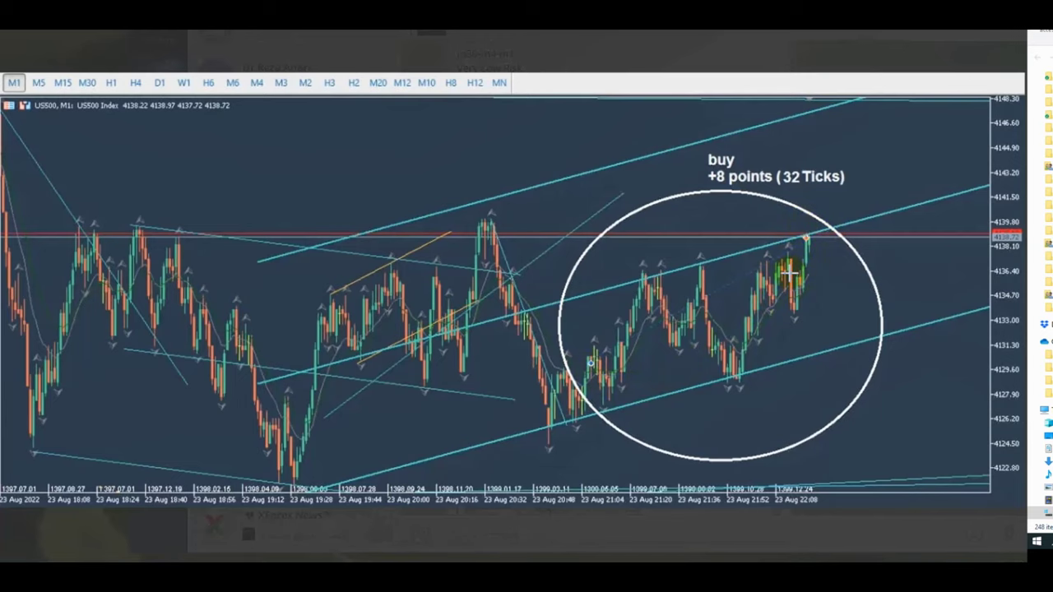
Draw a rising trendline through the channel, a pullback-low level and two short rising segments.
mouse_move(284, 454)
left_mouse_down()
mouse_move(860, 354)
mouse_move(998, 287)
mouse_move(1032, 254)
left_mouse_up()
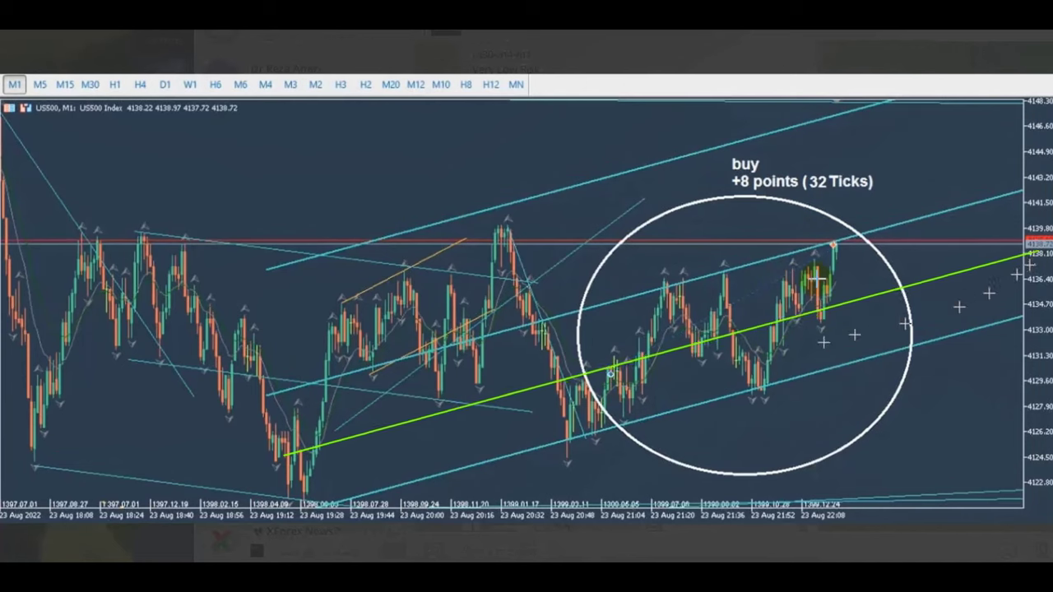
left_click_drag(611, 374, 664, 377)
left_click_drag(609, 423, 567, 454)
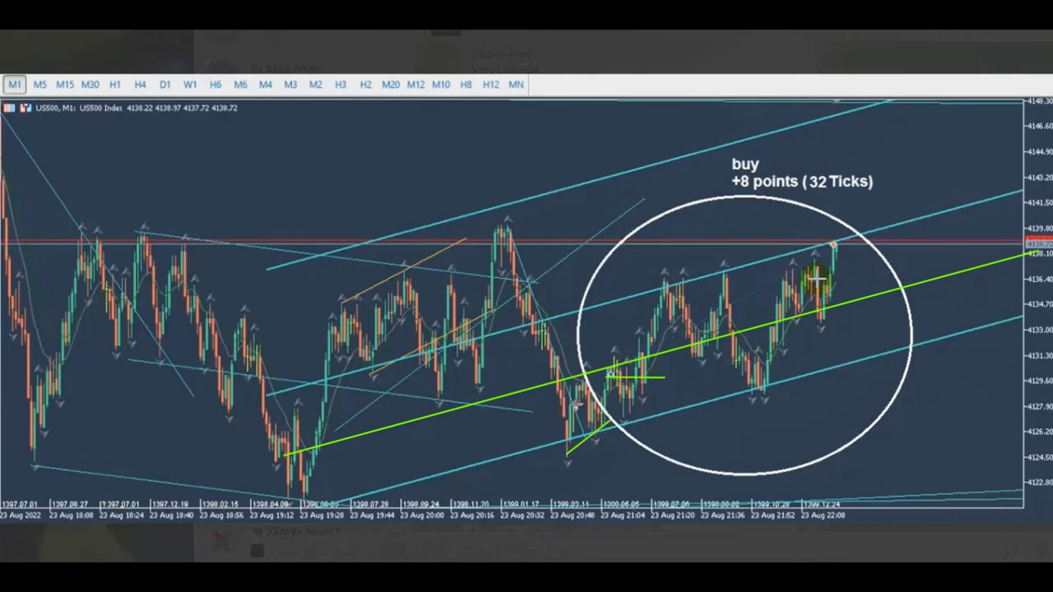
left_click_drag(574, 405, 615, 371)
Add horizontal lines at the recent and latest highs and a lower parallel rising trendline.
left_click_drag(619, 283, 893, 284)
left_click_drag(803, 245, 996, 239)
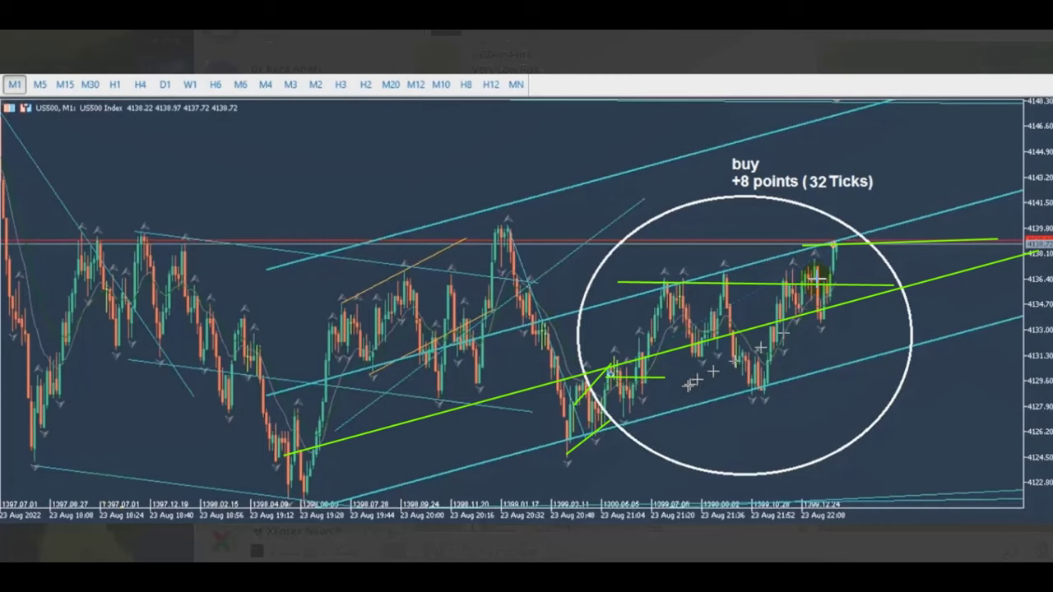
left_click_drag(568, 465, 945, 353)
left_click_drag(1024, 331, 1039, 333)
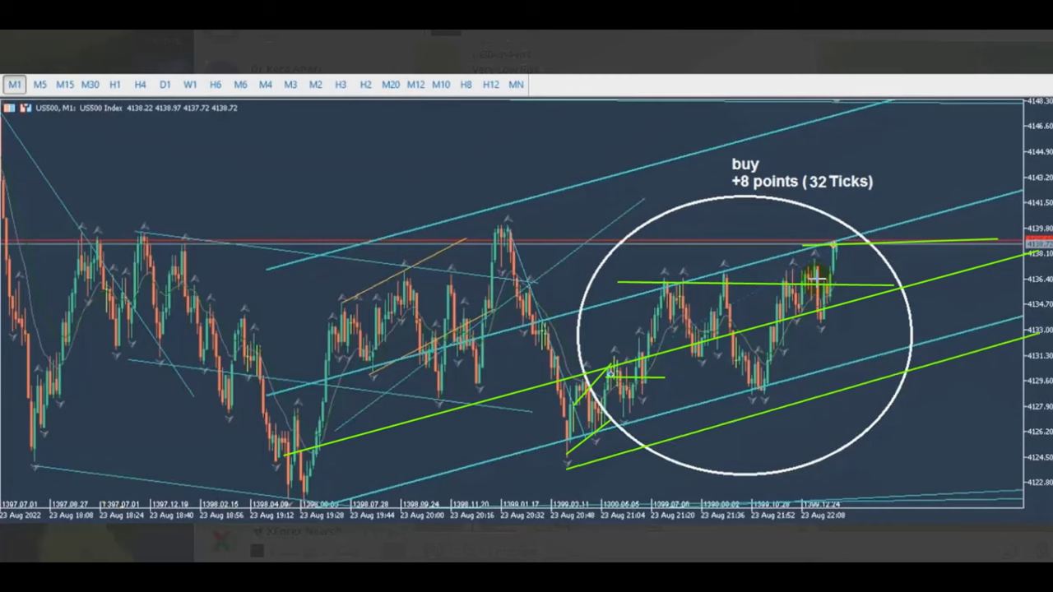